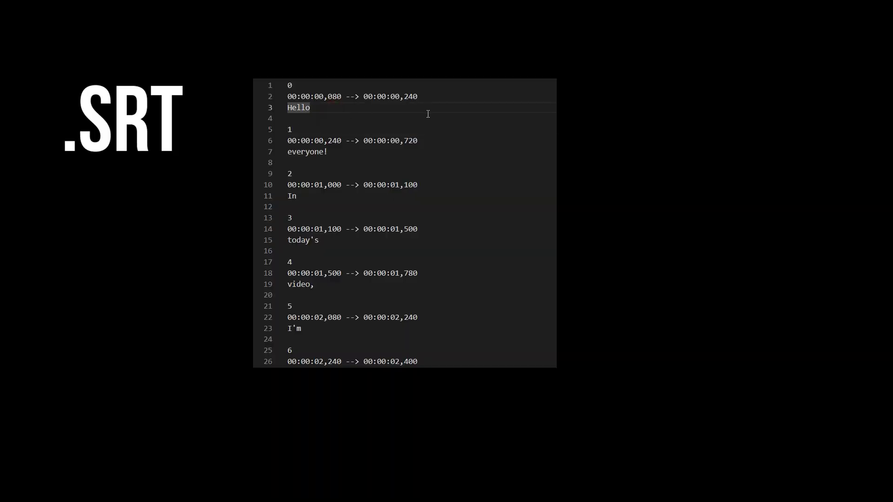
- Scroll through the 18-entry word-by-word SRT file to review its entries
scroll(536, 192, "down", 1)
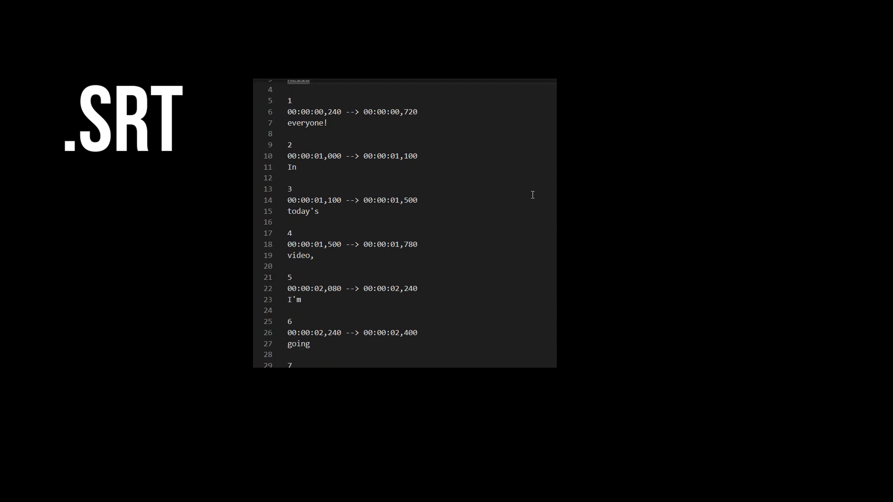
scroll(532, 195, "down", 15)
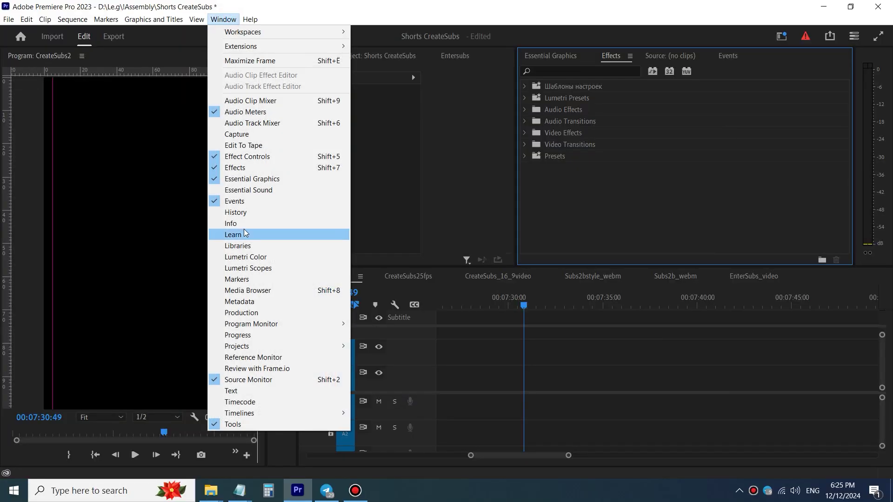
- Show the sequence's captions list in the Text panel and open its options menu
left_click(252, 391)
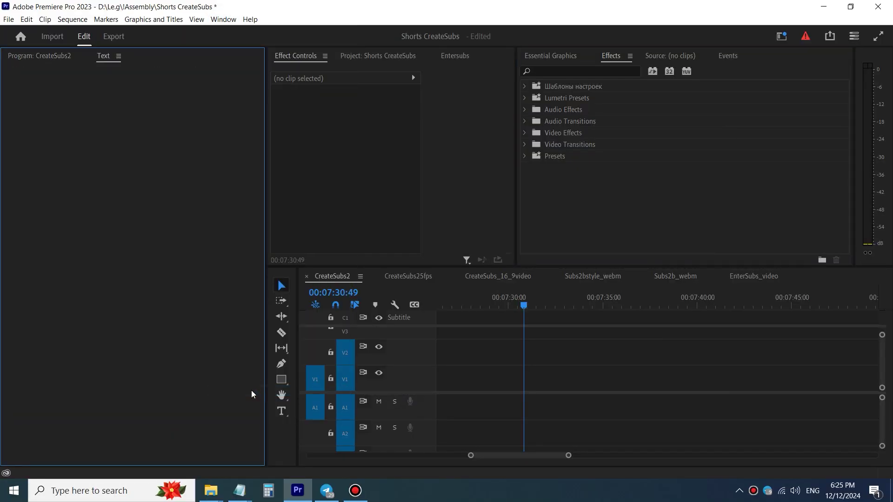
left_click(222, 122)
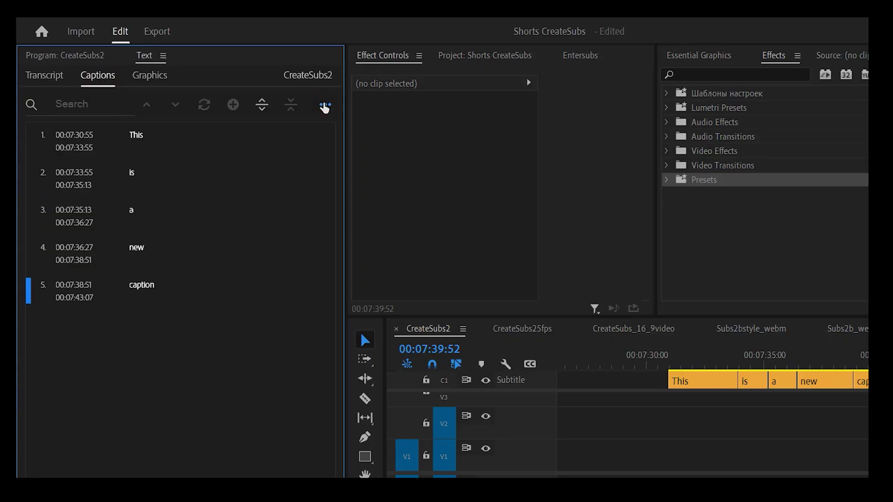
left_click(324, 106)
- Export the captions as an SRT file, then delete the subtitle caption track
mouse_move(280, 203)
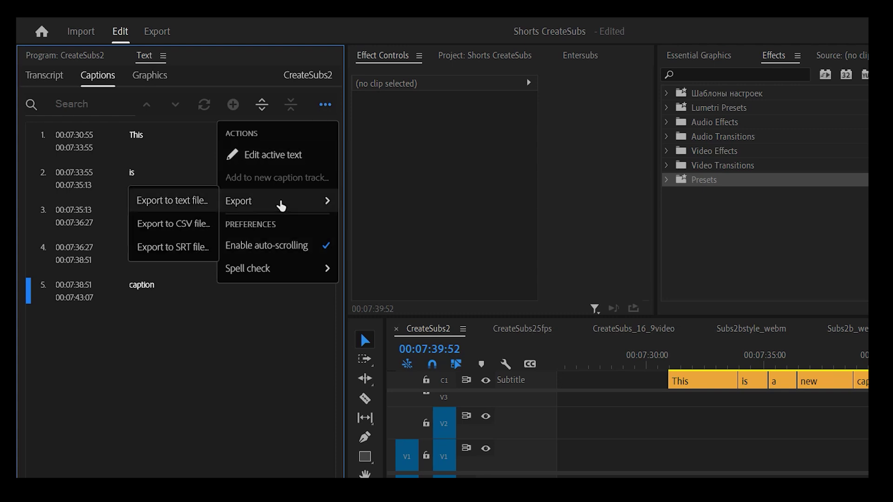
left_click(180, 247)
left_click(533, 412)
right_click(543, 384)
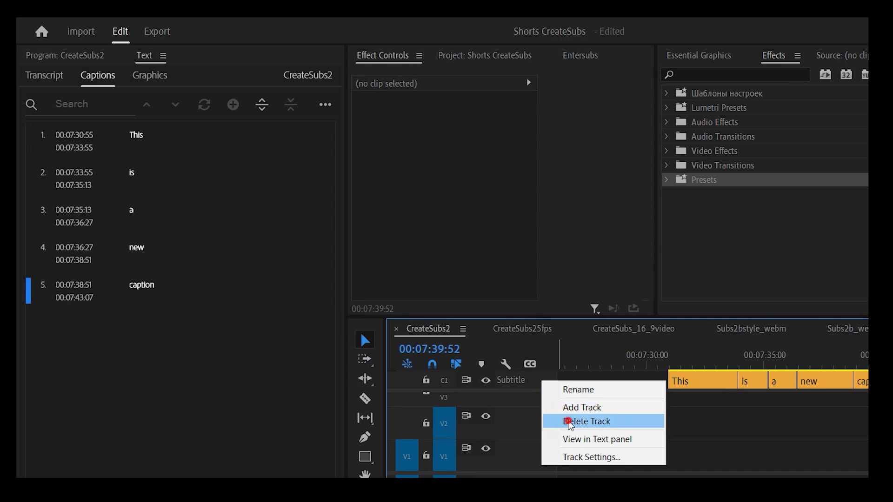
left_click(570, 421)
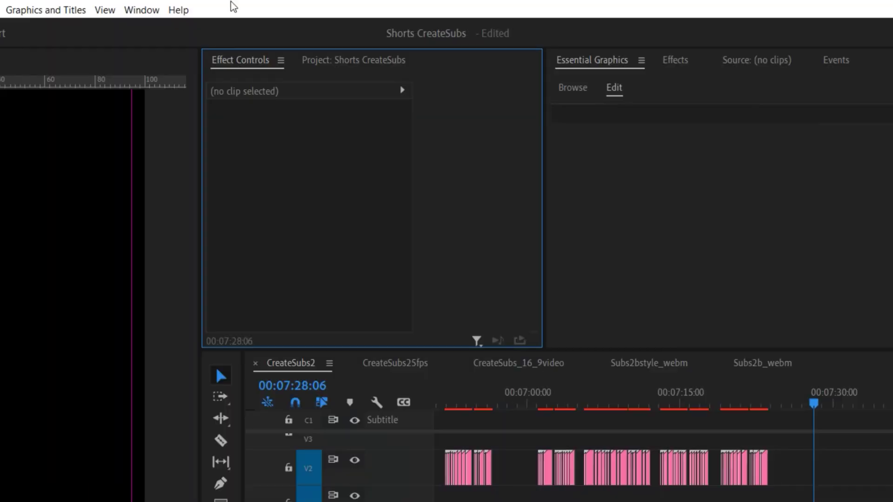
- Open the Entersubs extension panel and switch it to creating subtitles
left_click(142, 10)
mouse_move(241, 51)
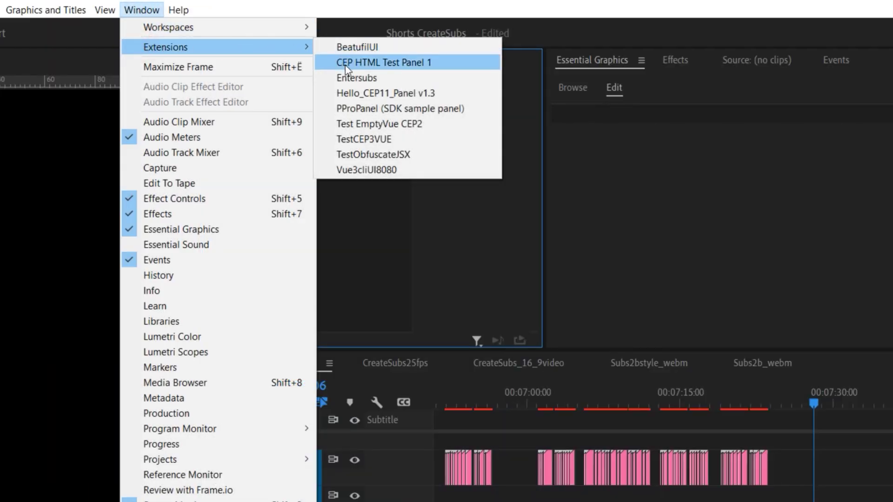
left_click(395, 77)
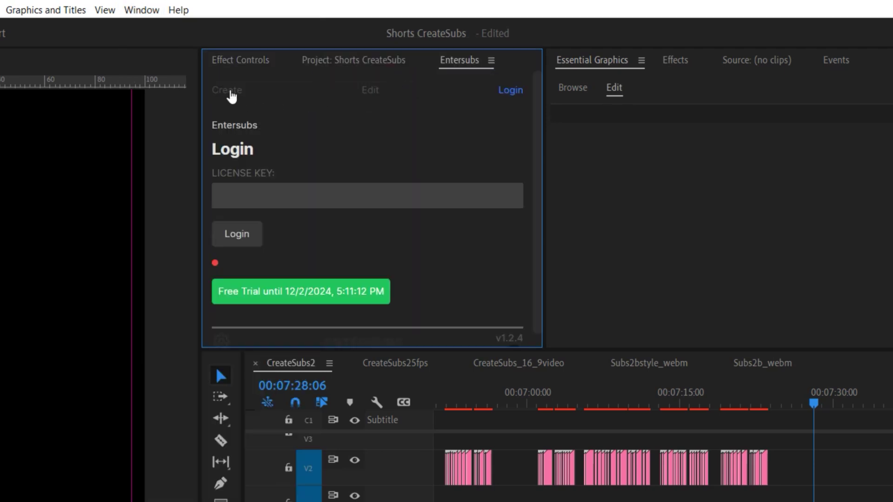
left_click(229, 91)
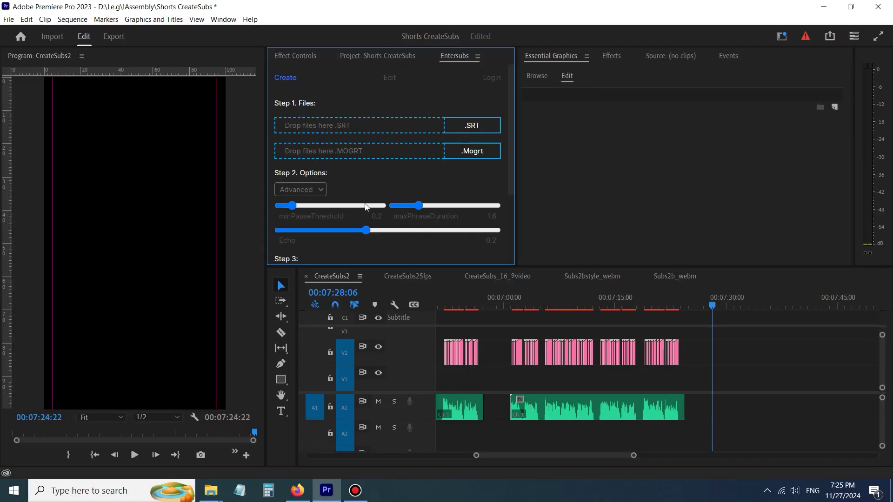
- Add the markers MP3 audio to the timeline and load markers_Male_en-US_cut_silence.srt into Entersubs
left_click(124, 501)
left_click_drag(244, 474, 835, 501)
left_click_drag(725, 414, 716, 414)
left_click_drag(299, 368, 358, 125)
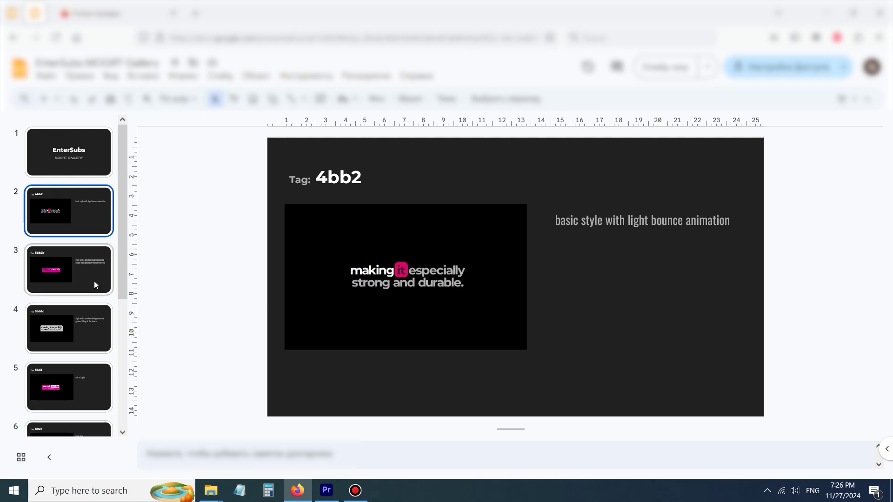
- Preview the 5bb2b, 5bb3d and 4bb2 caption styles, settling on 4bb2
left_click(93, 280)
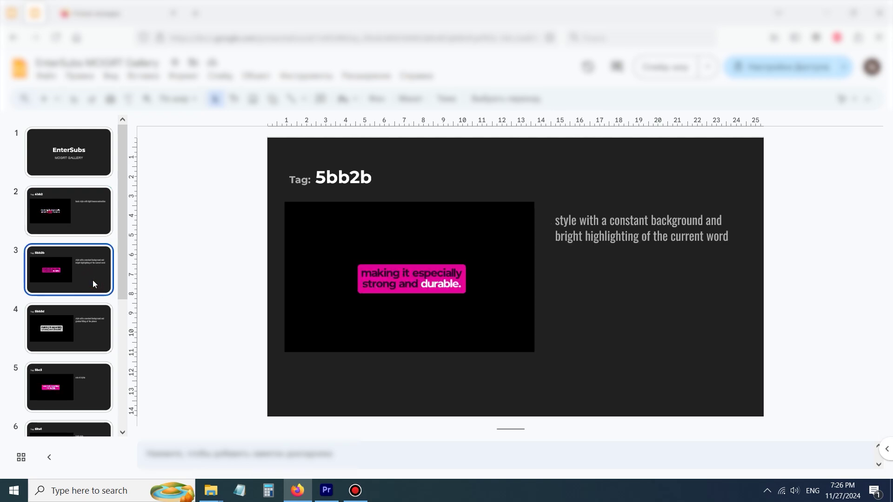
left_click(84, 319)
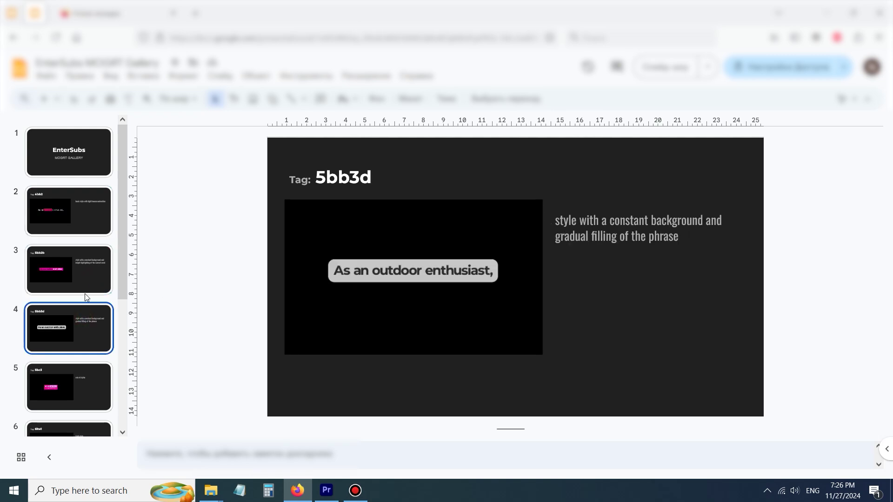
left_click(82, 209)
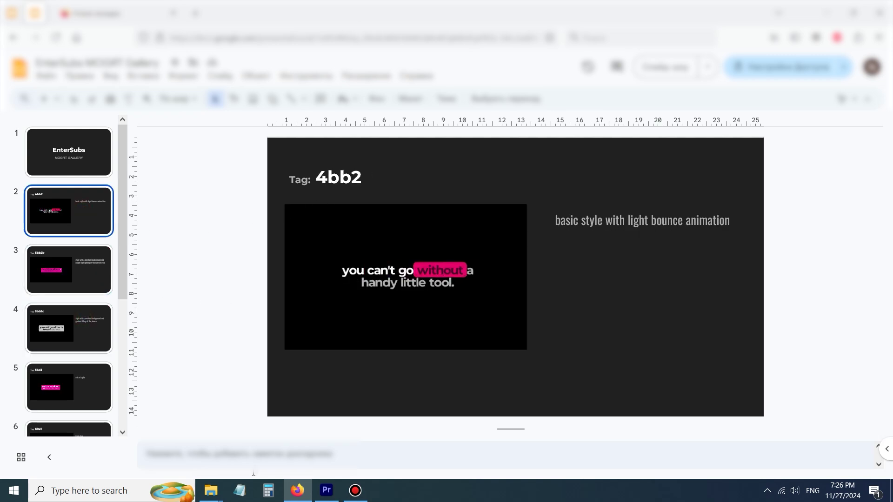
mouse_move(211, 491)
left_click(279, 423)
- Load 4bb2.mogrt into Entersubs and create the subtitles on V2 from the playhead
left_click_drag(267, 310, 366, 157)
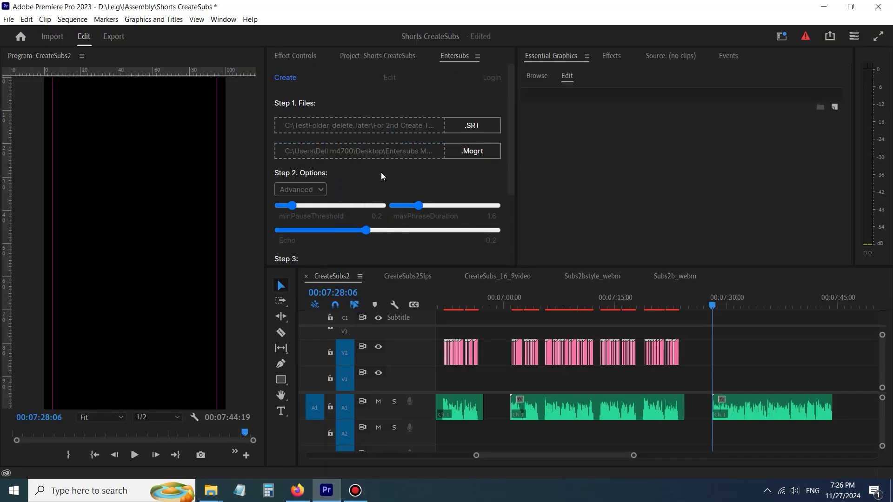
scroll(370, 191, "down", 3)
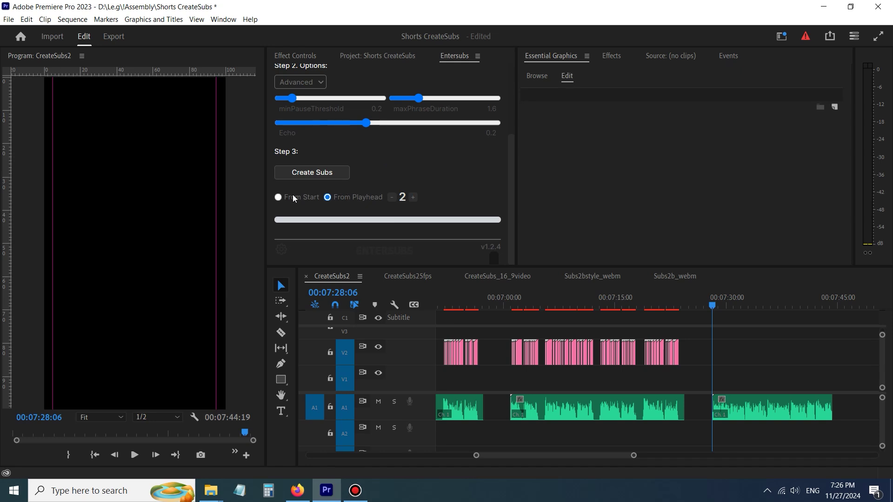
left_click(316, 182)
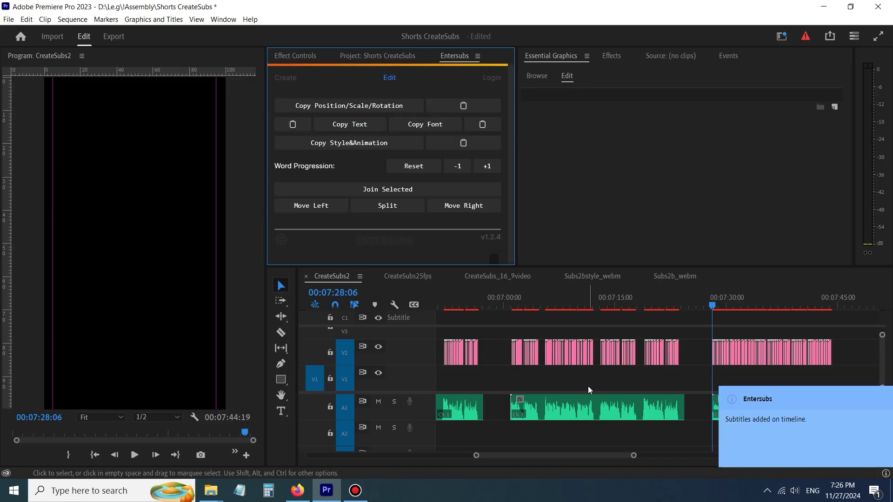
- Dismiss the subtitles-added notification and scrub through the new subtitles to preview them
left_click(734, 402)
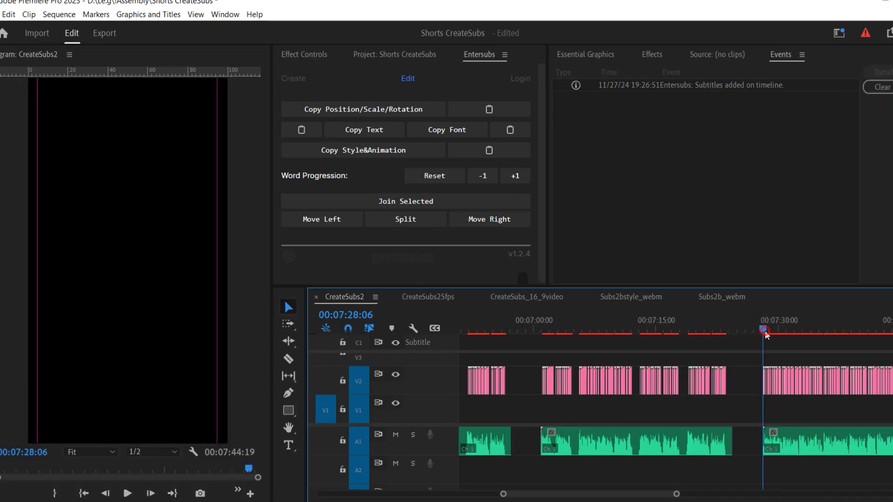
left_click(716, 308)
left_click_drag(769, 334, 799, 339)
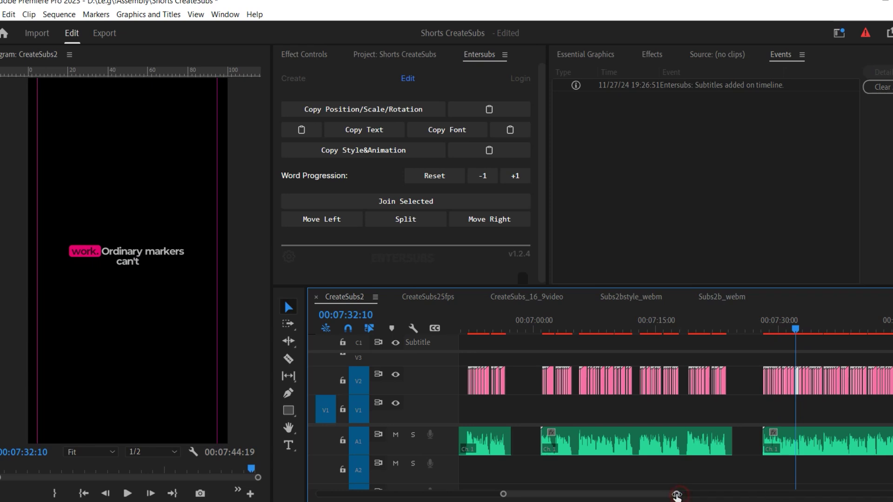
scroll(606, 500, "up", 4)
scroll(577, 438, "down", 5)
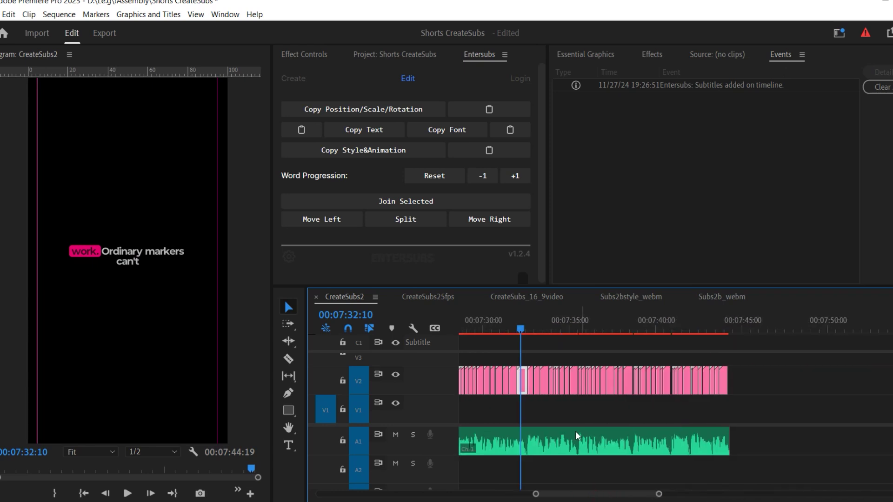
scroll(541, 431, "up", 1)
left_click_drag(562, 329, 529, 349)
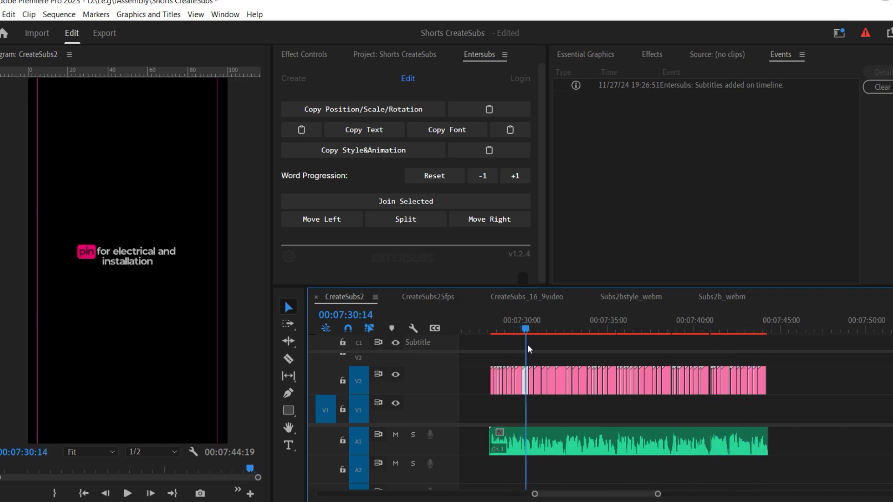
- Shift the current word, then 'work.', into the previous caption, reviewing each change
left_click(326, 222)
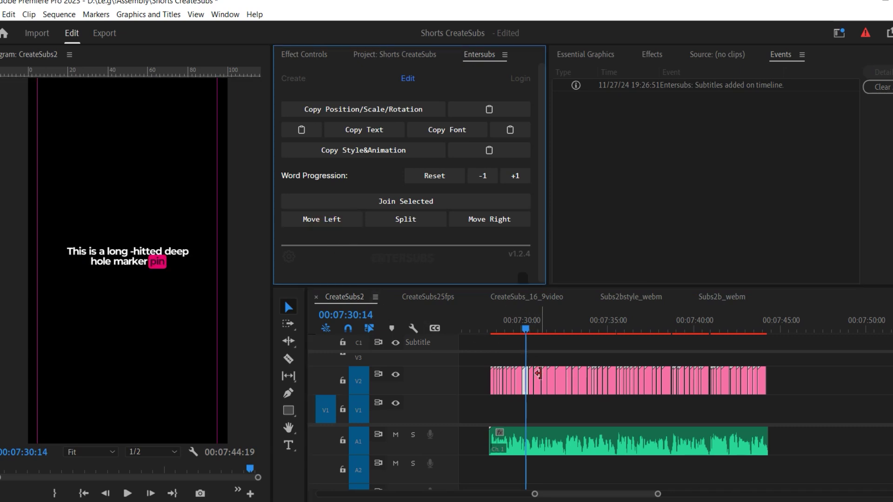
left_click(525, 327)
left_click_drag(525, 328, 561, 332)
left_click(320, 220)
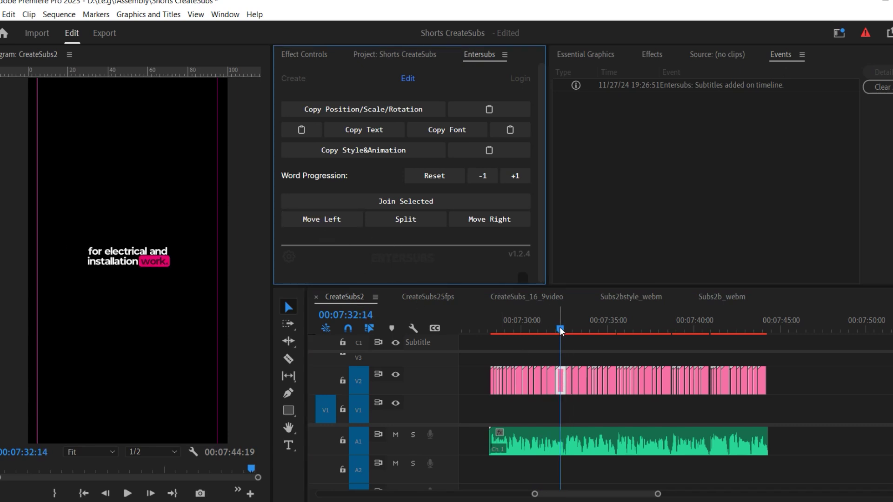
mouse_move(561, 329)
left_mouse_down()
mouse_move(596, 331)
mouse_move(572, 335)
left_mouse_up()
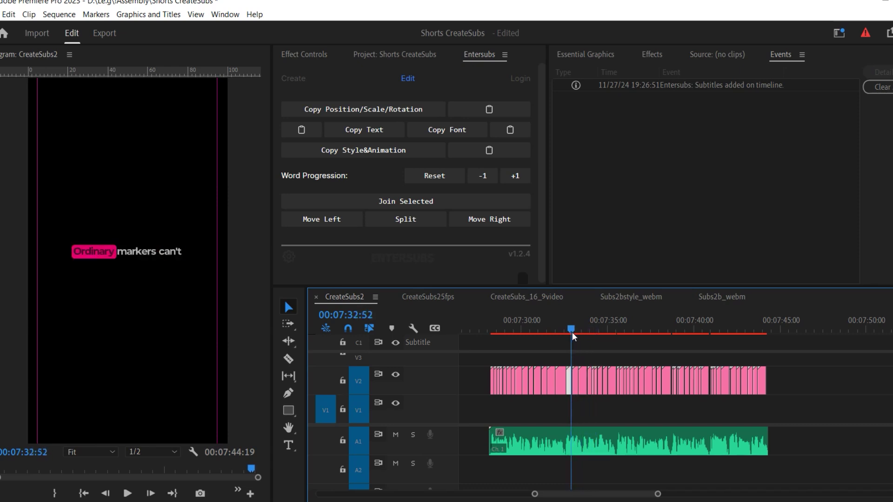
- Move the 'Ordinary' caption clips up to V3, then select and join them into one caption
left_click_drag(569, 379, 608, 334)
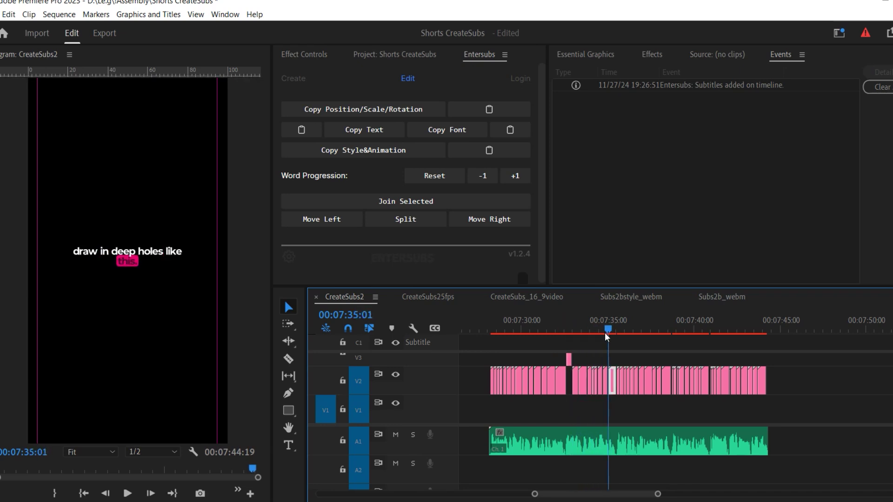
left_click_drag(610, 379, 612, 360)
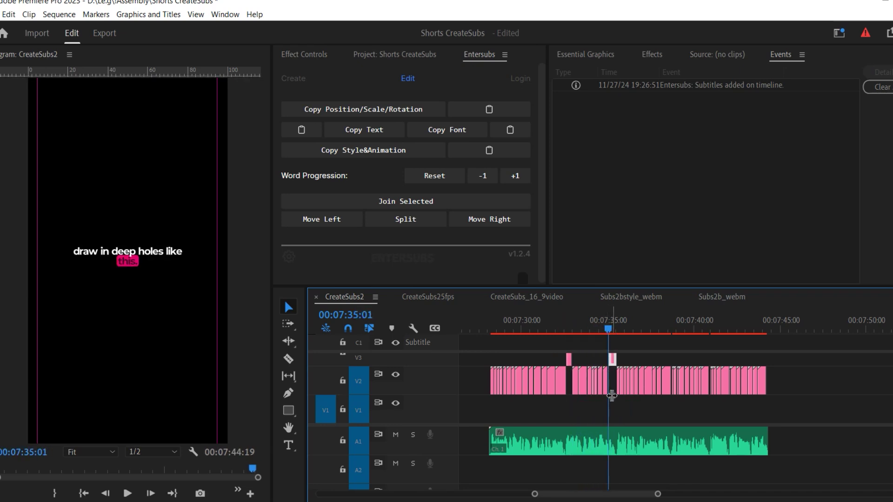
left_click(612, 409)
left_click_drag(615, 414, 575, 358)
left_click_drag(569, 357, 570, 357)
left_click(392, 202)
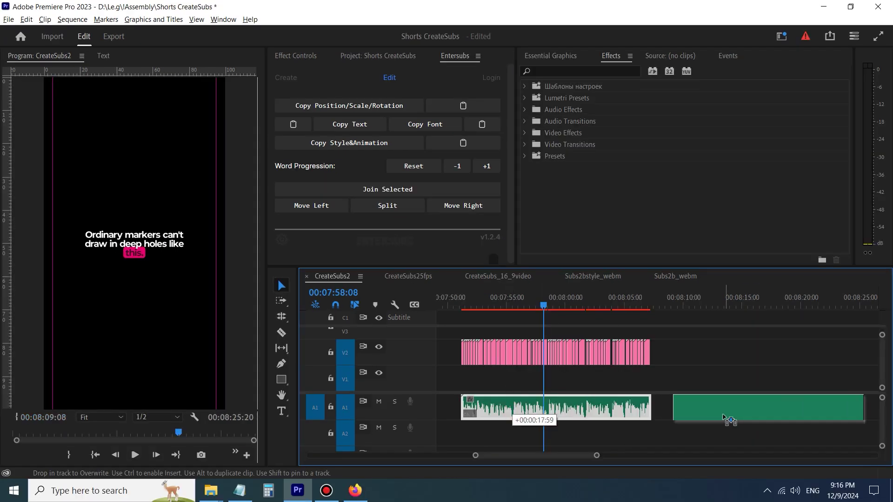
- Switch Entersubs to Create, raise maxPhraseDuration slightly and load the second clip's SRT file
left_click(293, 78)
left_click_drag(419, 206, 422, 207)
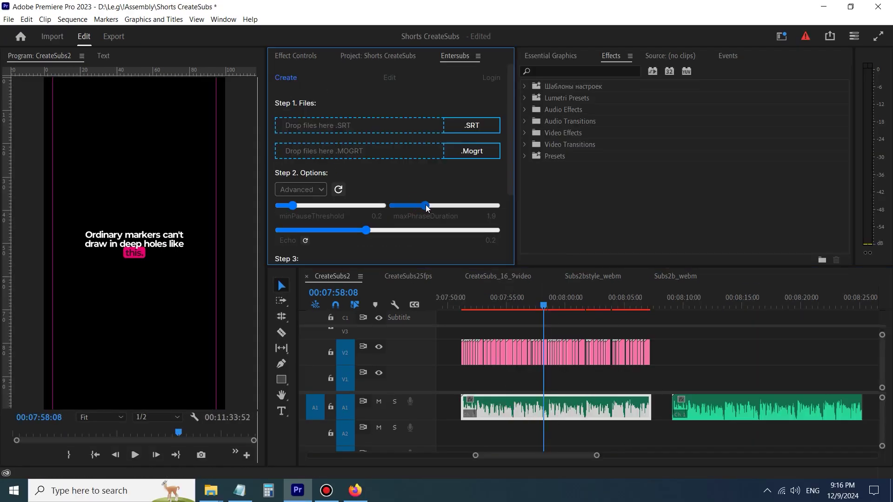
mouse_move(210, 491)
left_click(148, 440)
left_click_drag(223, 303, 354, 126)
- Load the 4bb2 template and preview the generated captions along the timeline
left_click(275, 439)
left_click(172, 296)
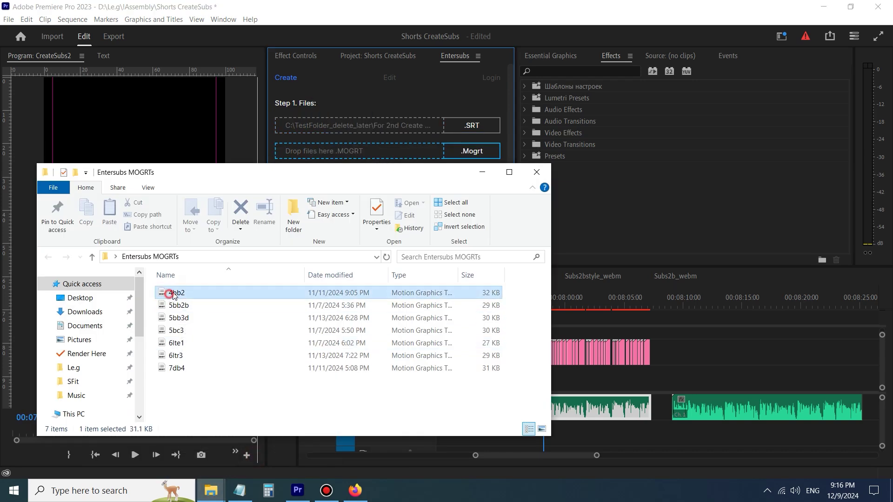
left_click_drag(172, 296, 335, 151)
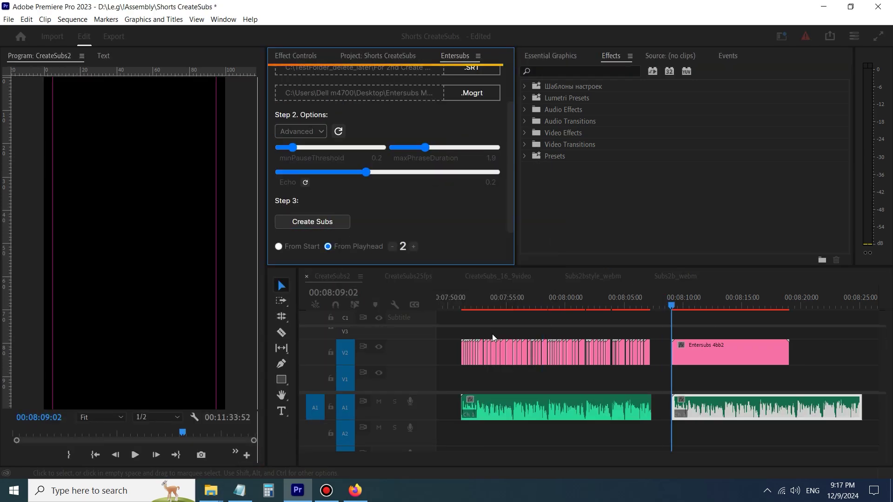
left_click_drag(674, 307, 790, 318)
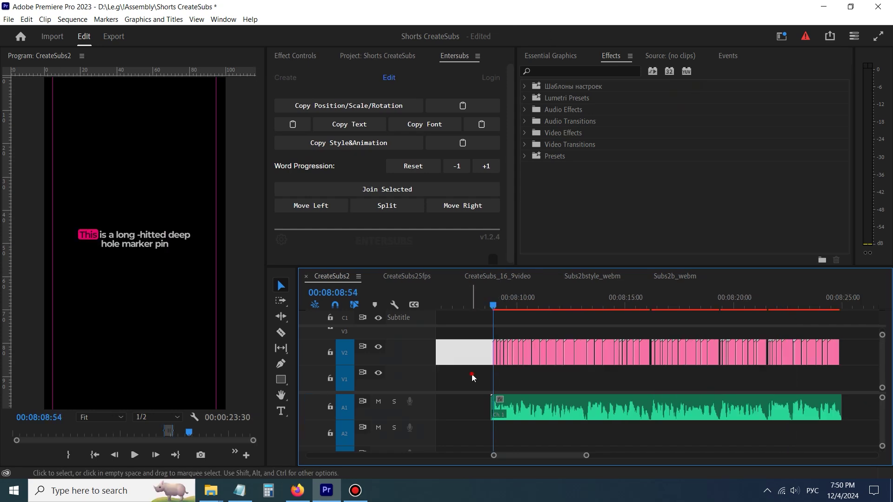
- Select the first V2 subtitle clip and show its Essential Graphics properties (Montserrat Bold, size 54)
left_click_drag(472, 334, 863, 408)
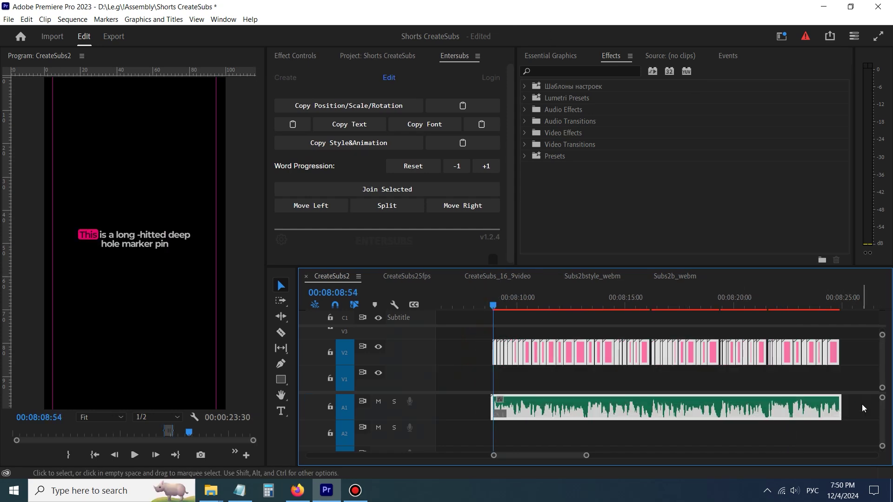
left_click(862, 409)
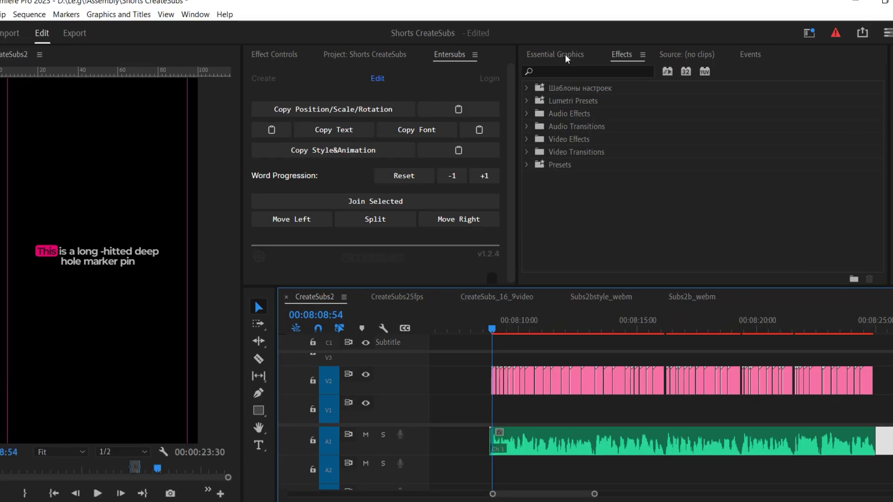
left_click(567, 58)
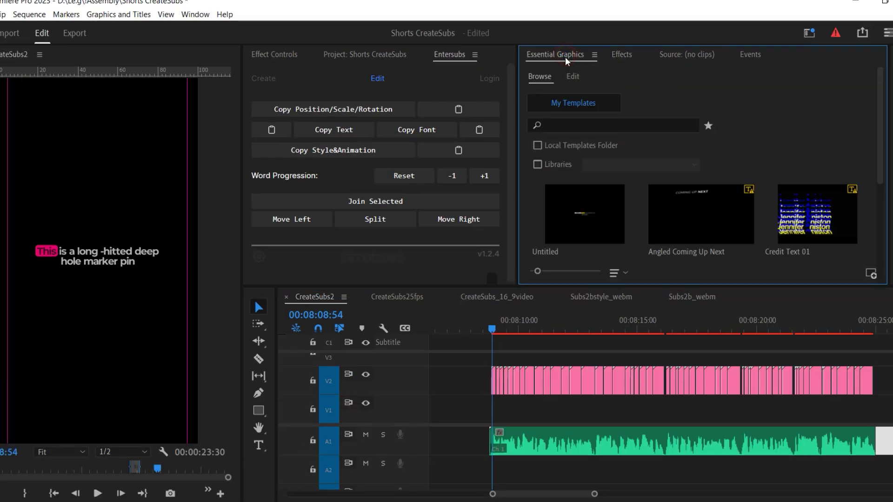
left_click(572, 78)
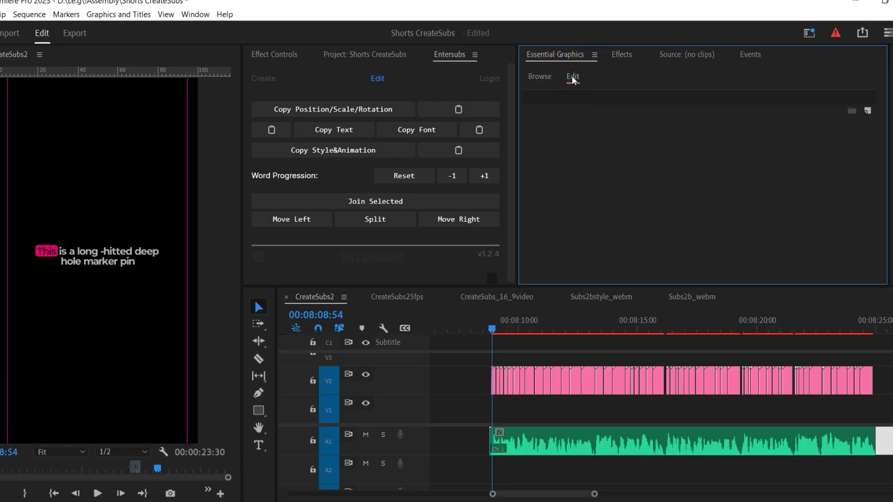
left_click(495, 379)
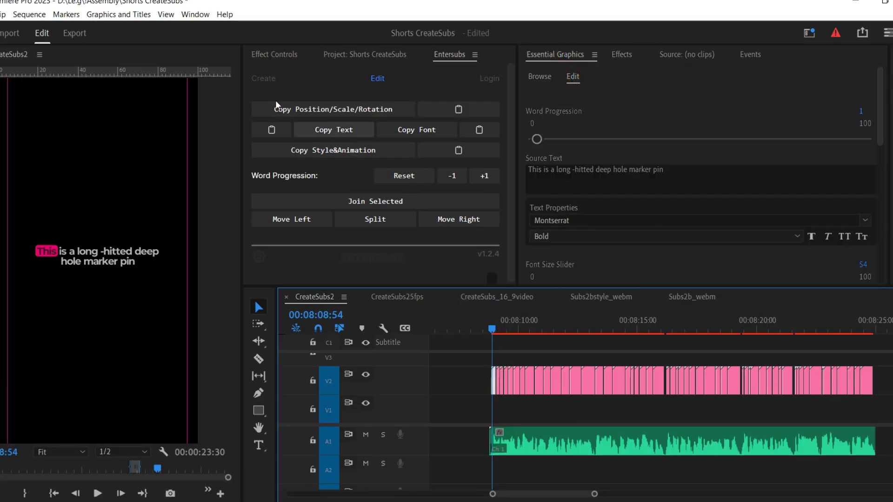
left_click(195, 14)
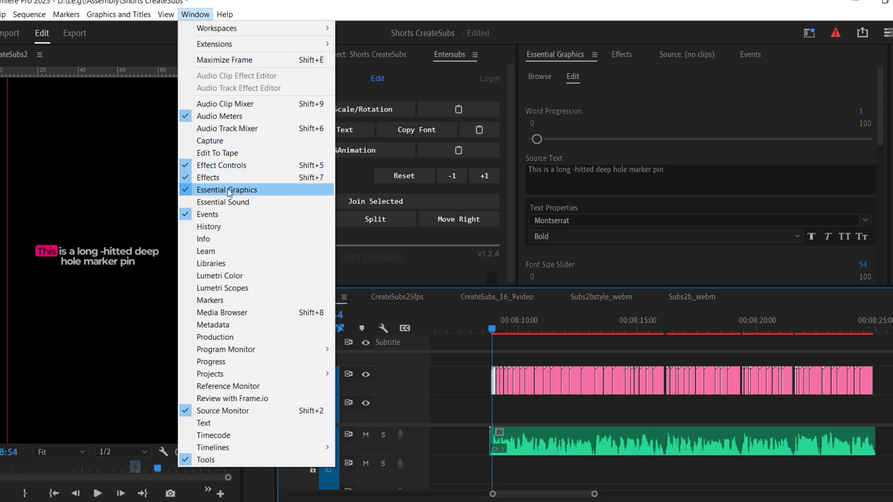
left_click(263, 191)
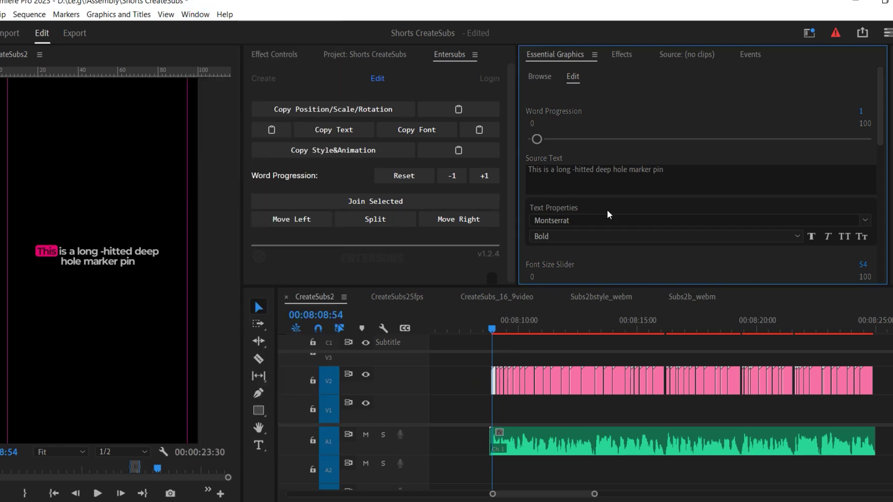
- Set BG Fill Color to red and Current Word Fill Color to dark red, then preview the highlight
left_click_drag(883, 106, 885, 238)
left_click(538, 135)
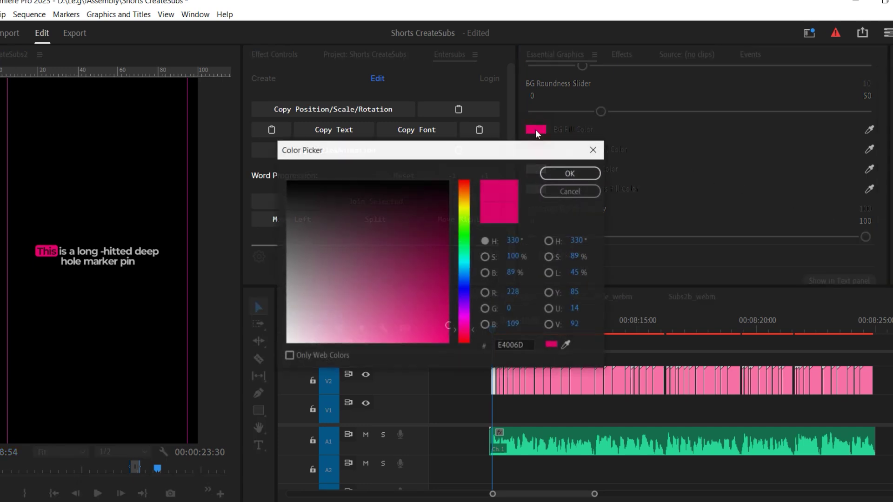
left_click_drag(463, 329, 462, 181)
left_click(572, 174)
left_click(536, 149)
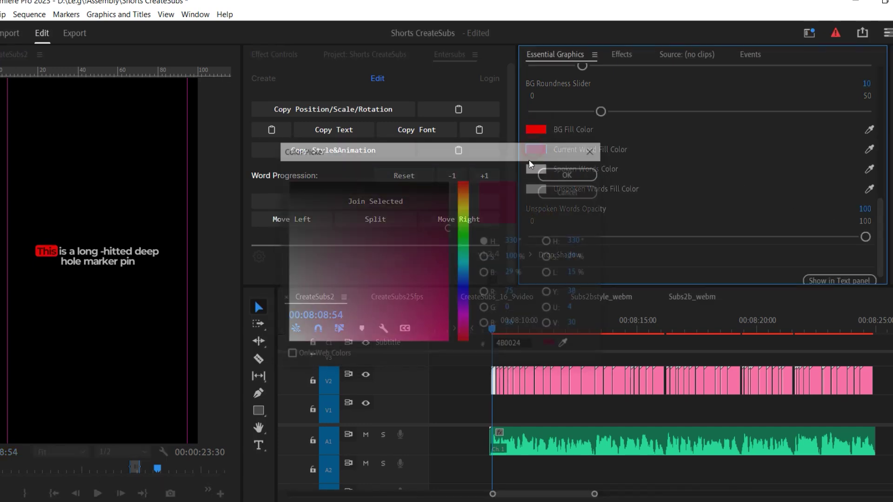
left_click_drag(464, 215, 465, 181)
left_click(574, 180)
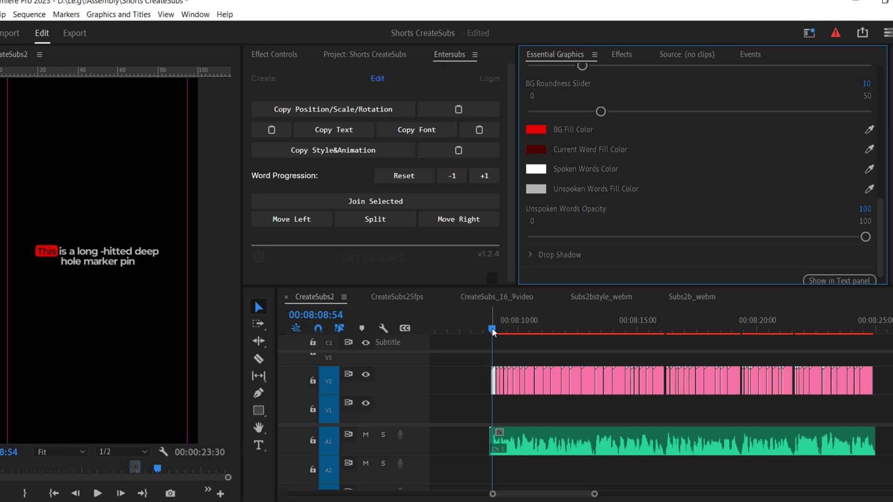
mouse_move(493, 332)
left_mouse_down()
mouse_move(518, 335)
mouse_move(494, 335)
left_mouse_up()
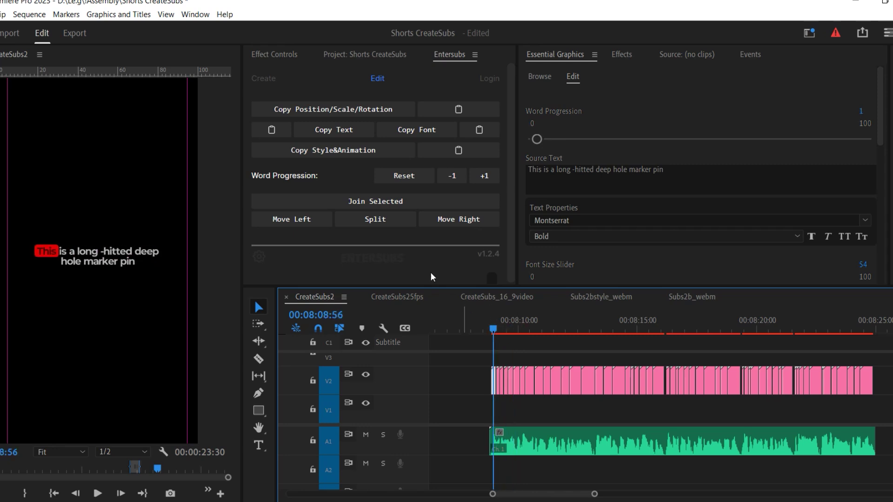
- Copy the first subtitle's style and animation and paste it onto all V2 subtitle clips
left_click(328, 155)
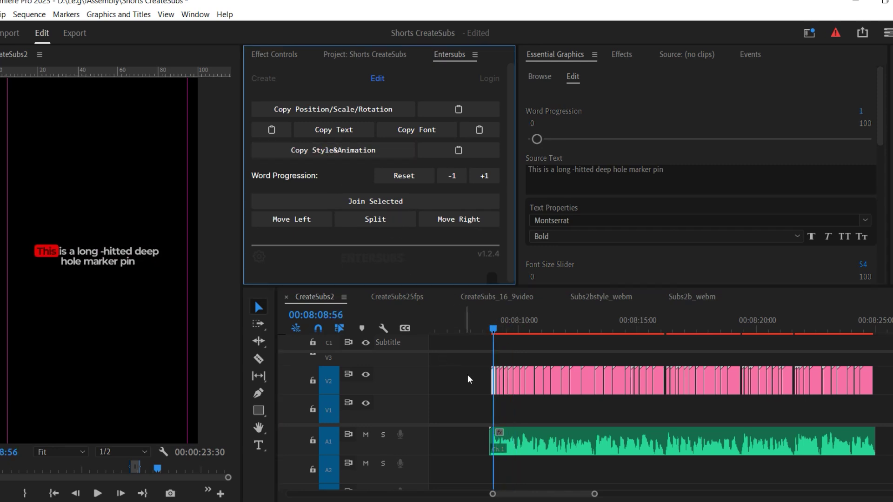
left_click_drag(468, 379, 878, 402)
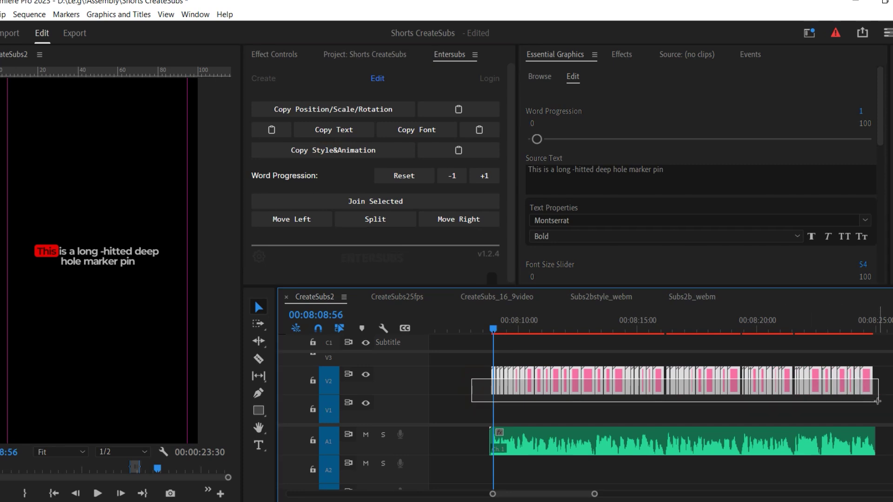
left_click(447, 151)
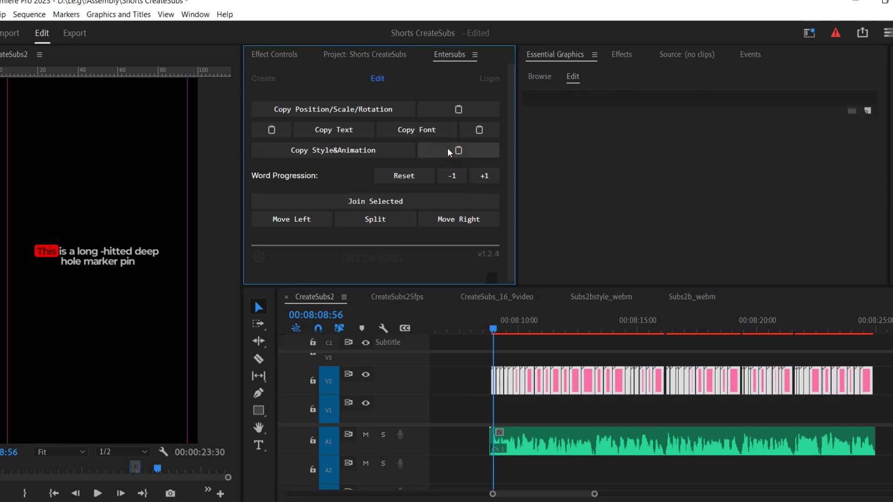
left_click(503, 394)
mouse_move(492, 331)
left_mouse_down()
mouse_move(566, 336)
mouse_move(493, 336)
left_mouse_up()
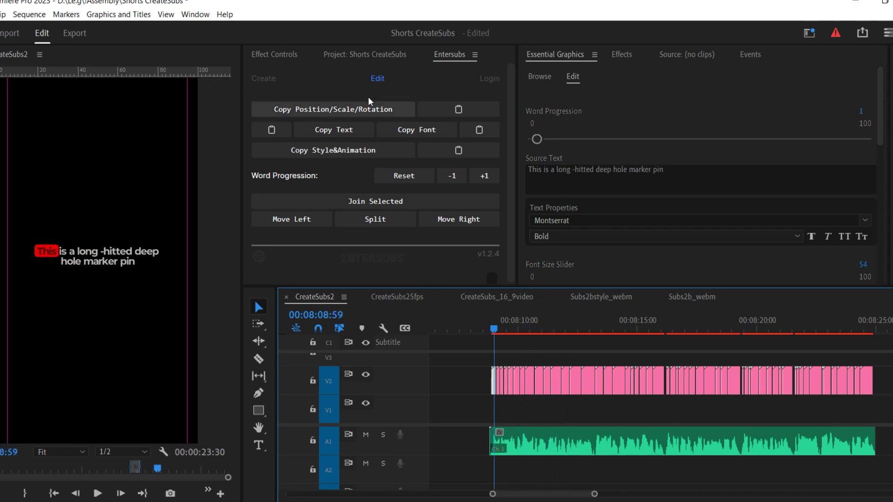
- Lower the caption's Position Y in Effect Controls and paste that position onto all V2 subtitles
left_click(285, 54)
left_click_drag(366, 133, 396, 133)
left_click(449, 55)
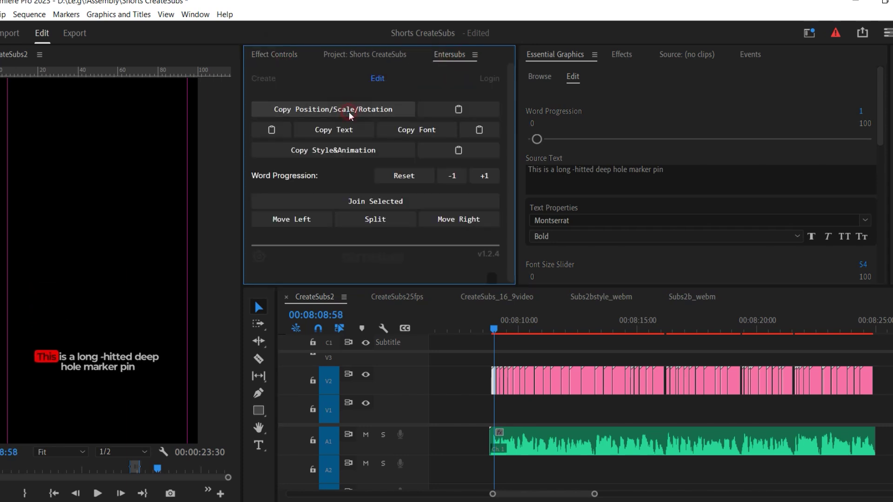
left_click_drag(470, 364, 877, 412)
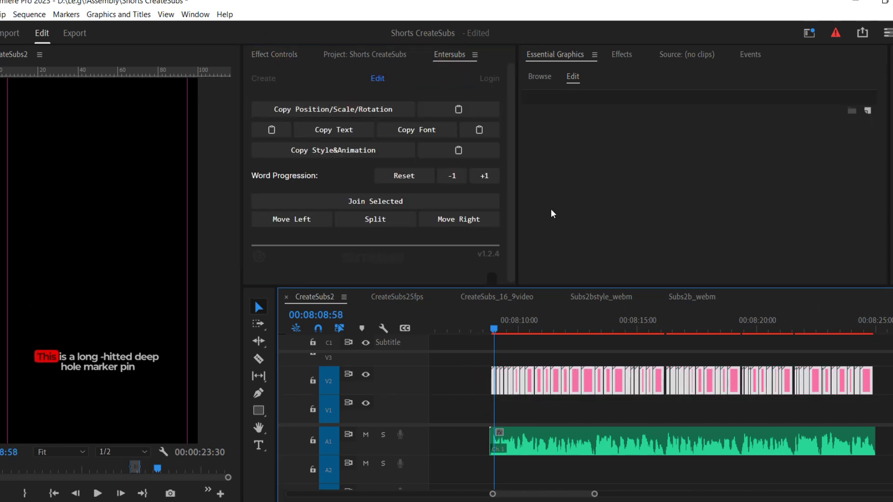
left_click(459, 109)
left_click(495, 409)
left_click_drag(496, 332, 588, 336)
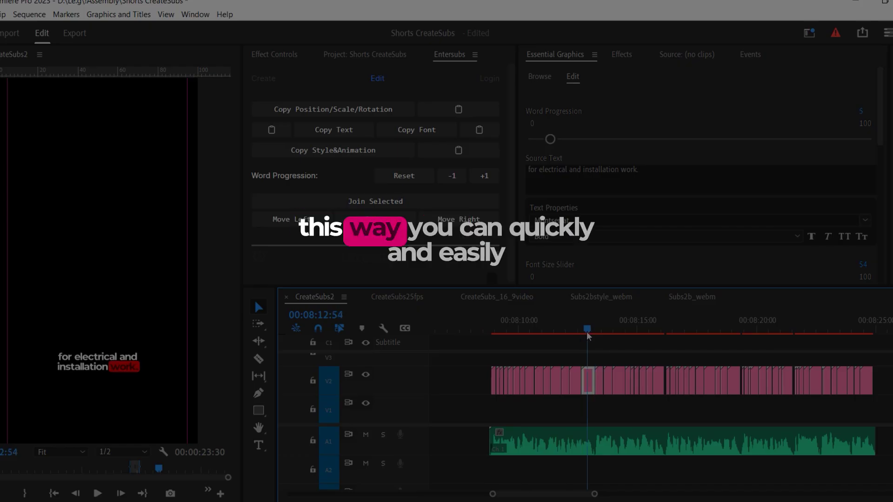
left_click(601, 416)
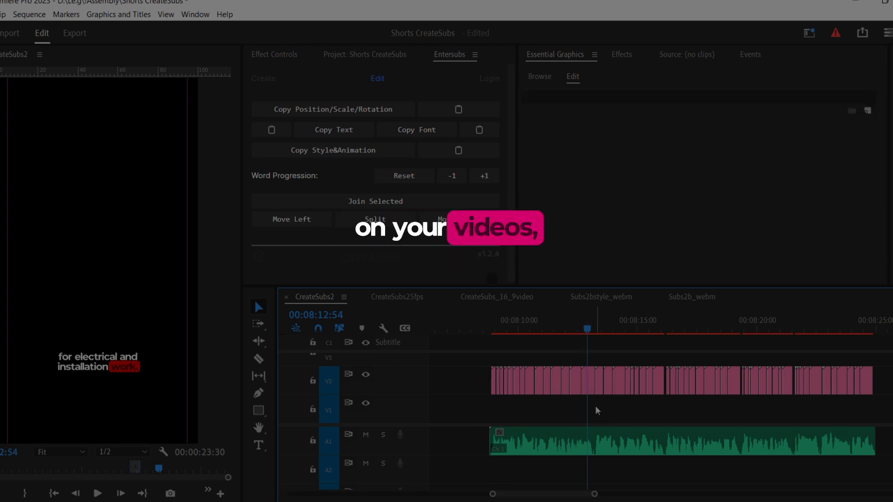